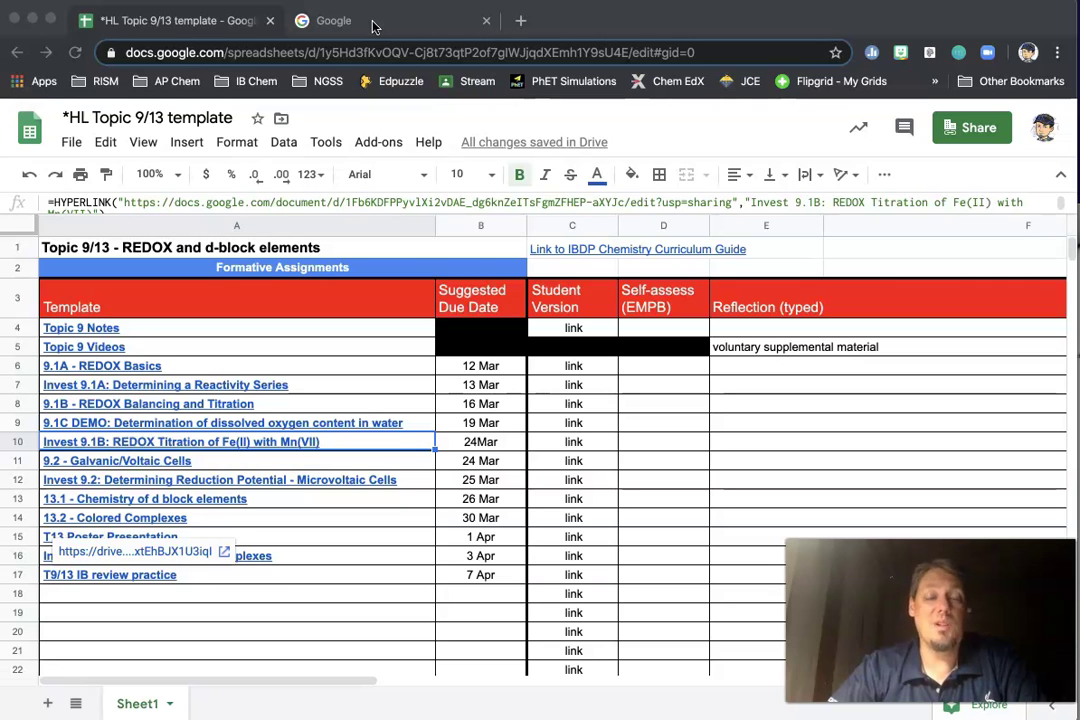
# Search Google for "chemcollective" and open the ChemCollective website.
pyautogui.click(373, 27)
pyautogui.click(362, 372)
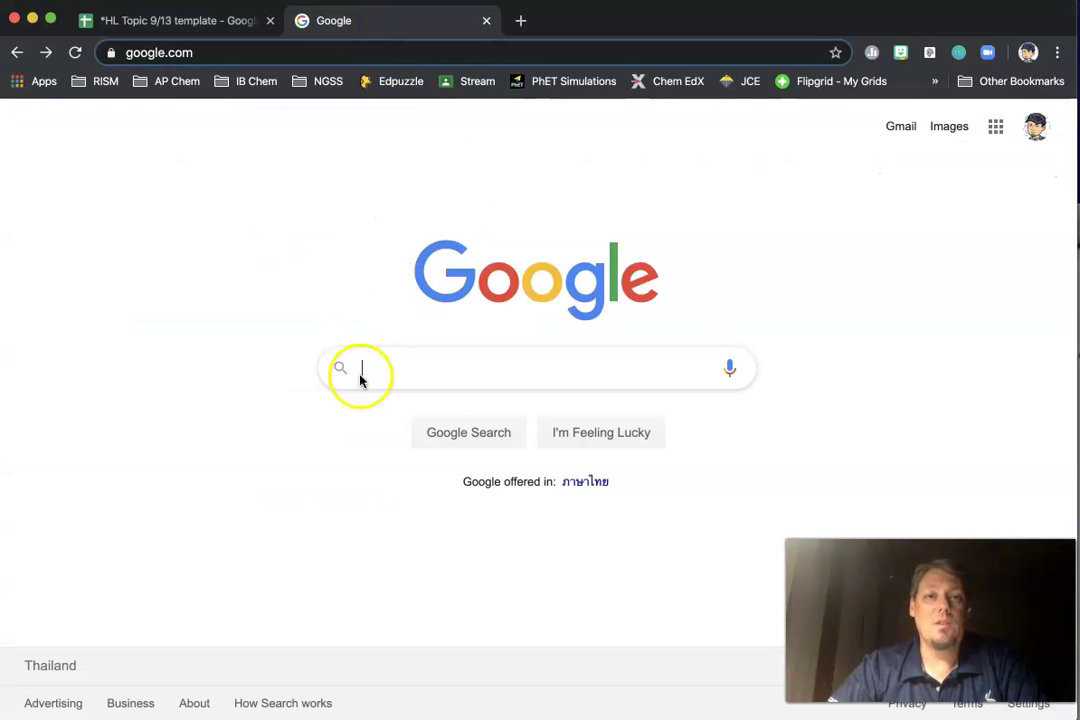
pyautogui.write('dhemcollective')
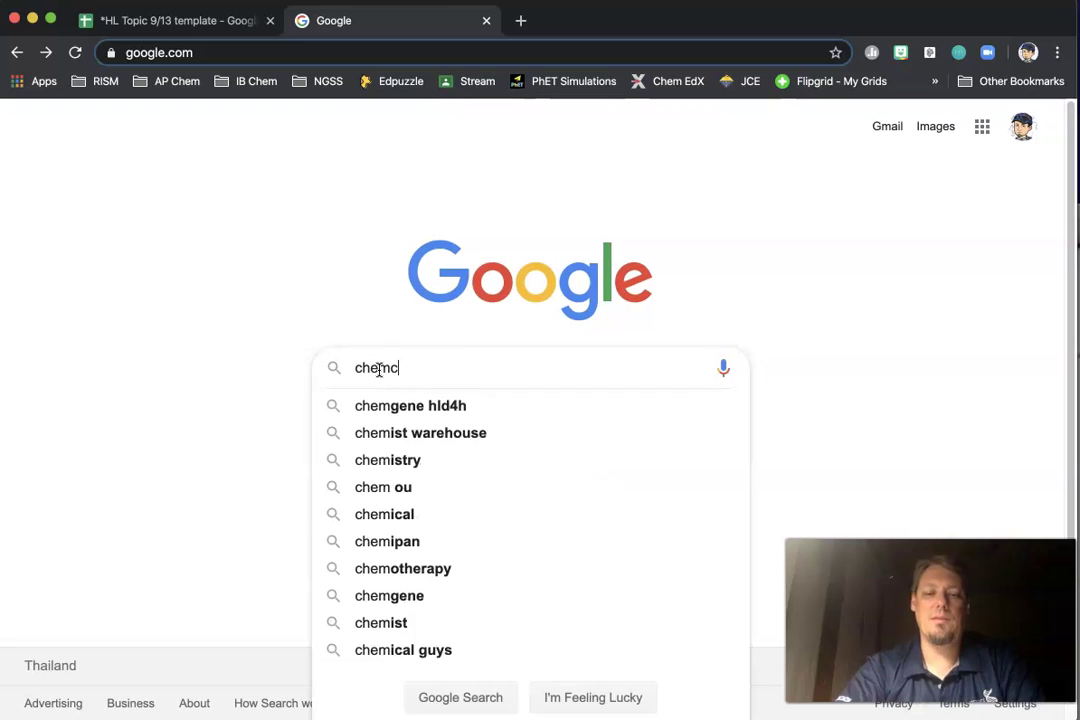
pyautogui.press('Return')
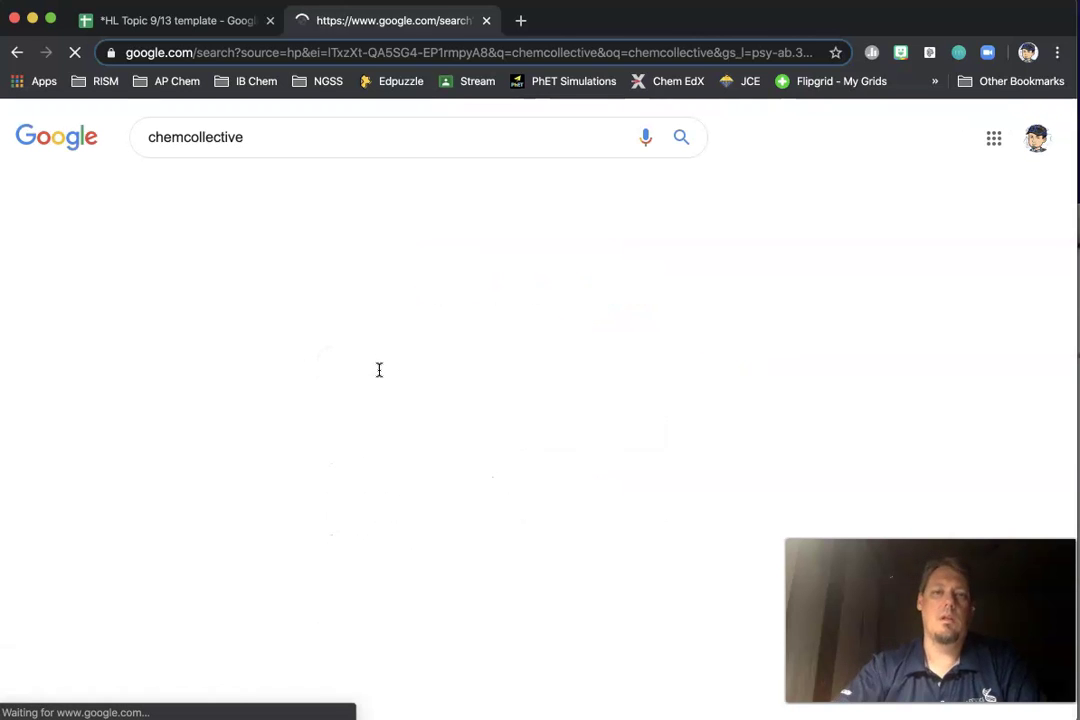
pyautogui.click(220, 297)
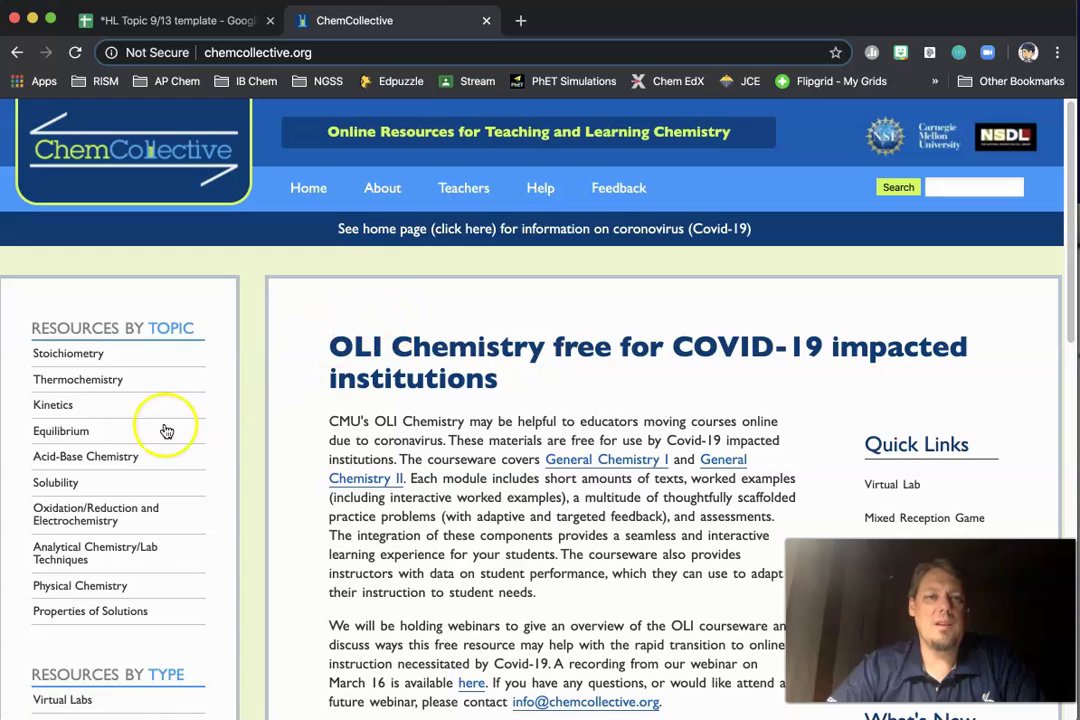
# Open the "Determine the amount of vitamin C in a peach" lab from Redox Titrations in the Analytical Chemistry/Lab Techniques topic.
pyautogui.scroll(-1, 128, 430)
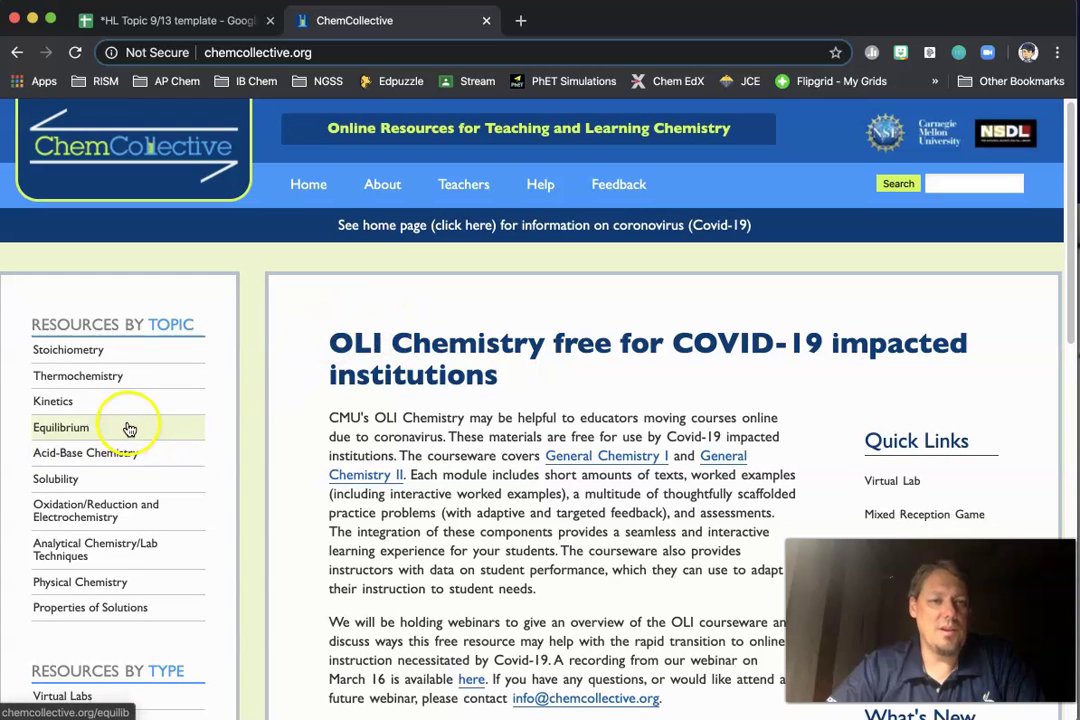
pyautogui.click(96, 553)
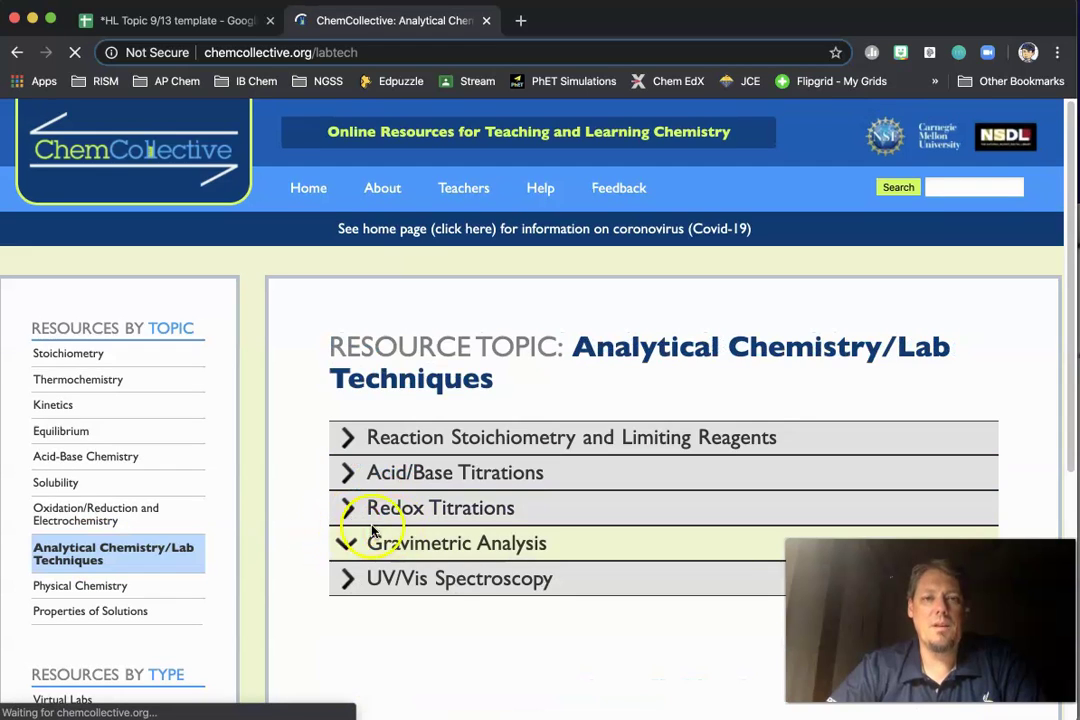
pyautogui.click(350, 510)
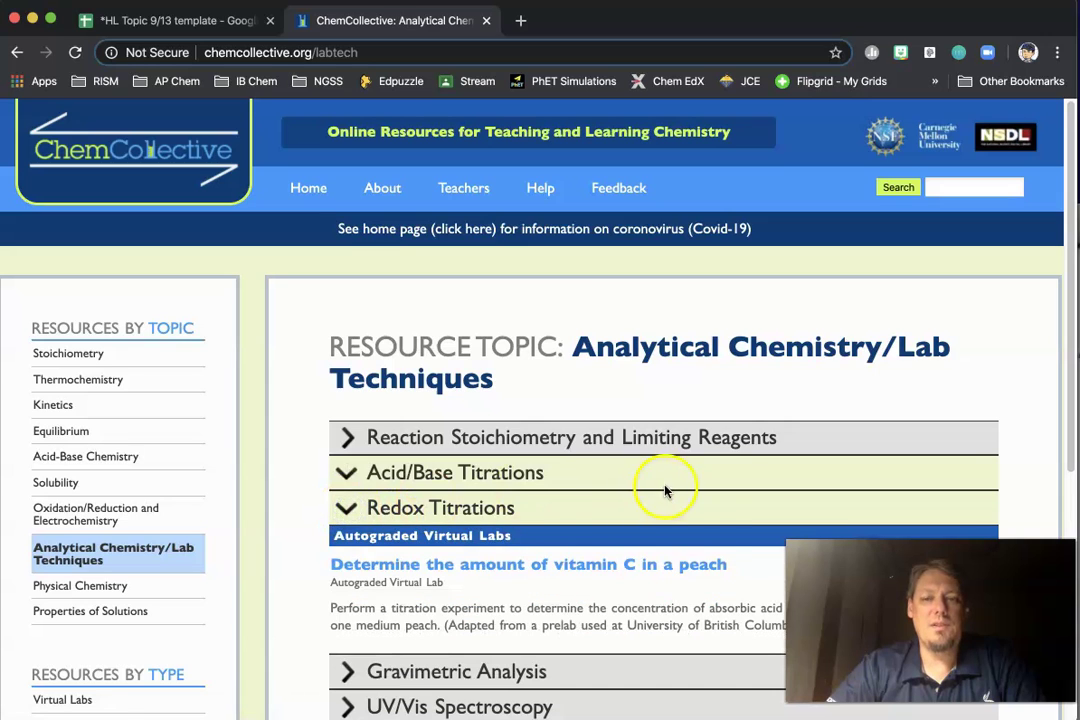
pyautogui.click(427, 573)
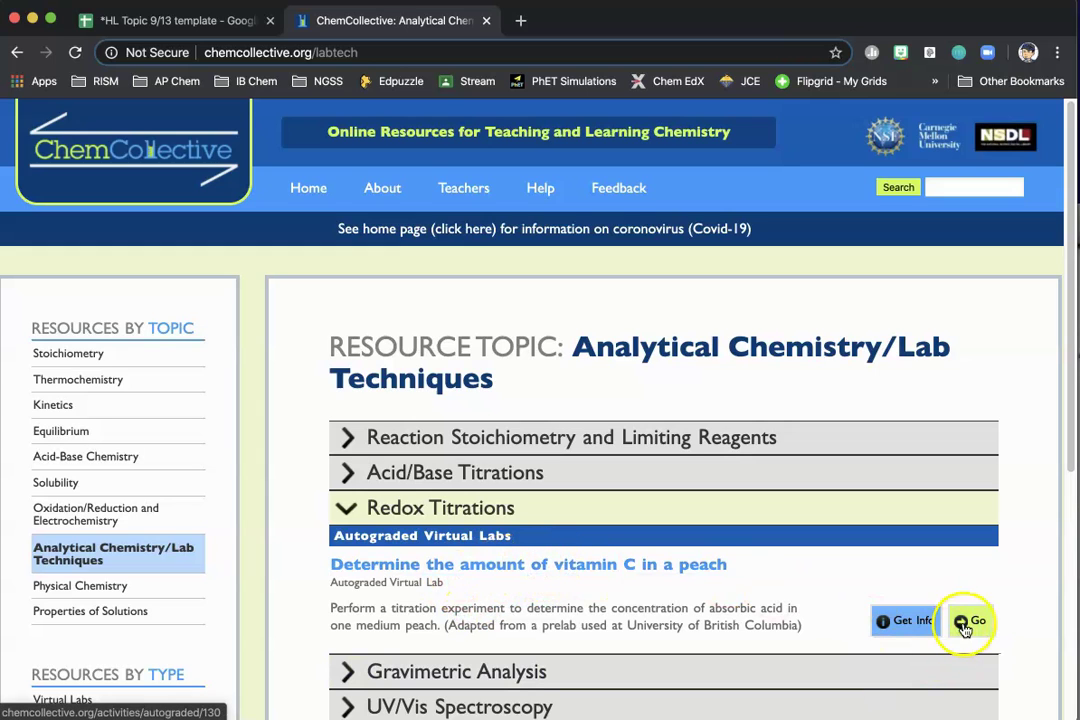
pyautogui.click(572, 568)
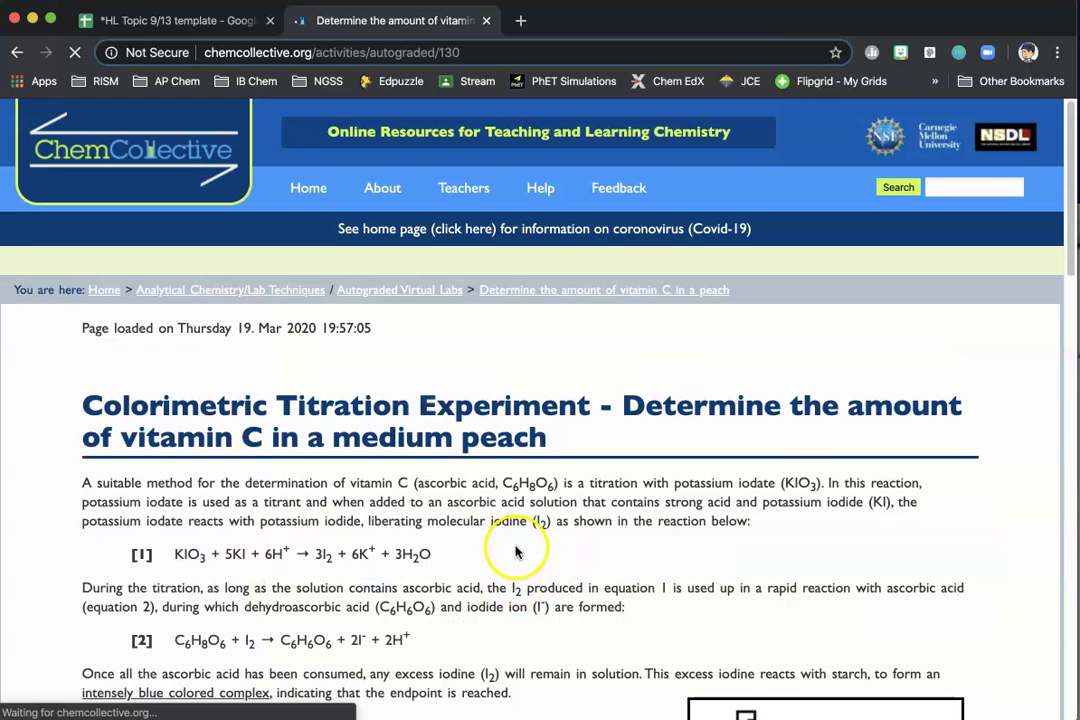
# Read the titration background, the stockroom solution descriptions and the procedure down to the virtual lab area.
pyautogui.scroll(-5, 535, 510)
pyautogui.scroll(-1, 535, 509)
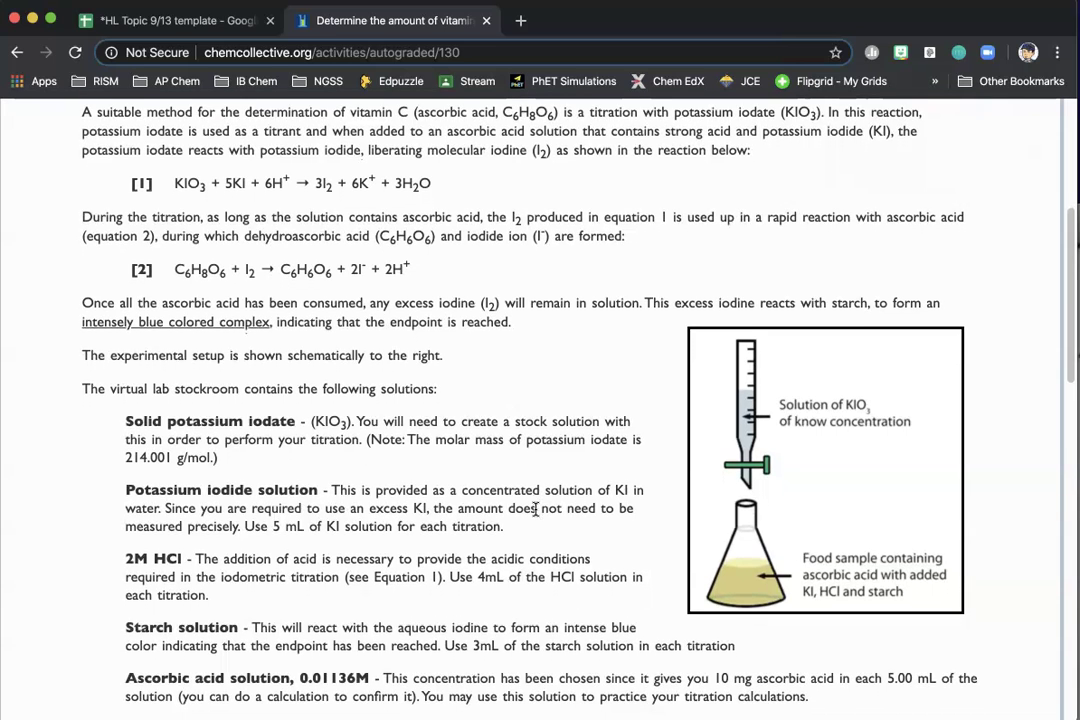
pyautogui.scroll(-3, 535, 510)
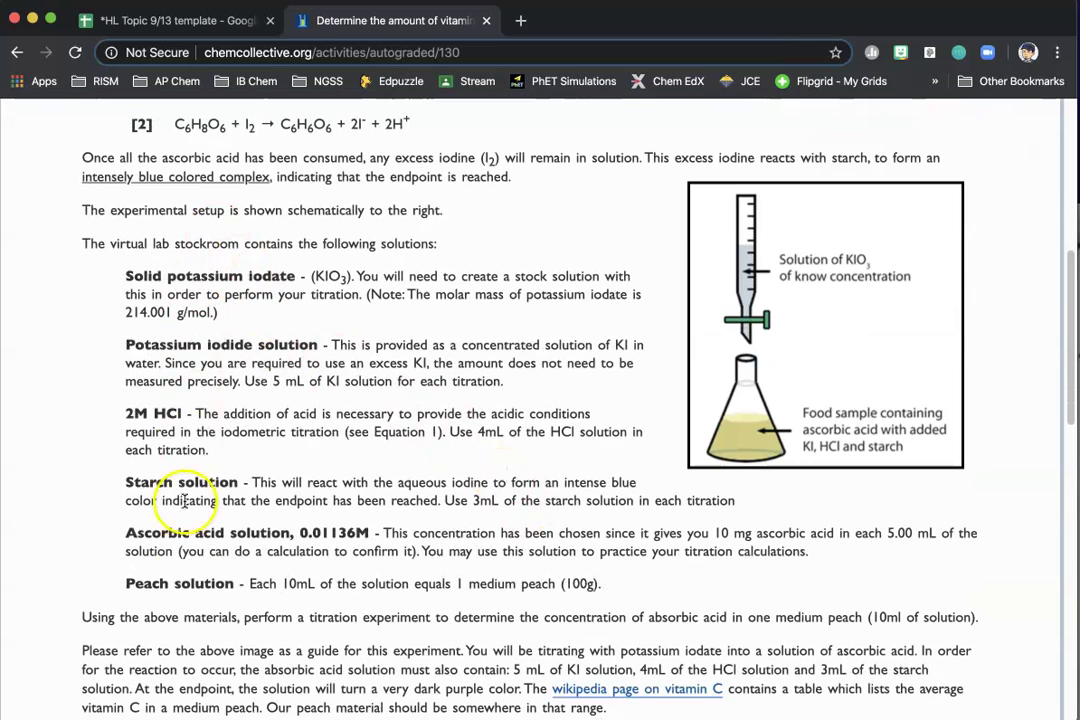
pyautogui.scroll(-2, 508, 505)
pyautogui.scroll(-10, 508, 505)
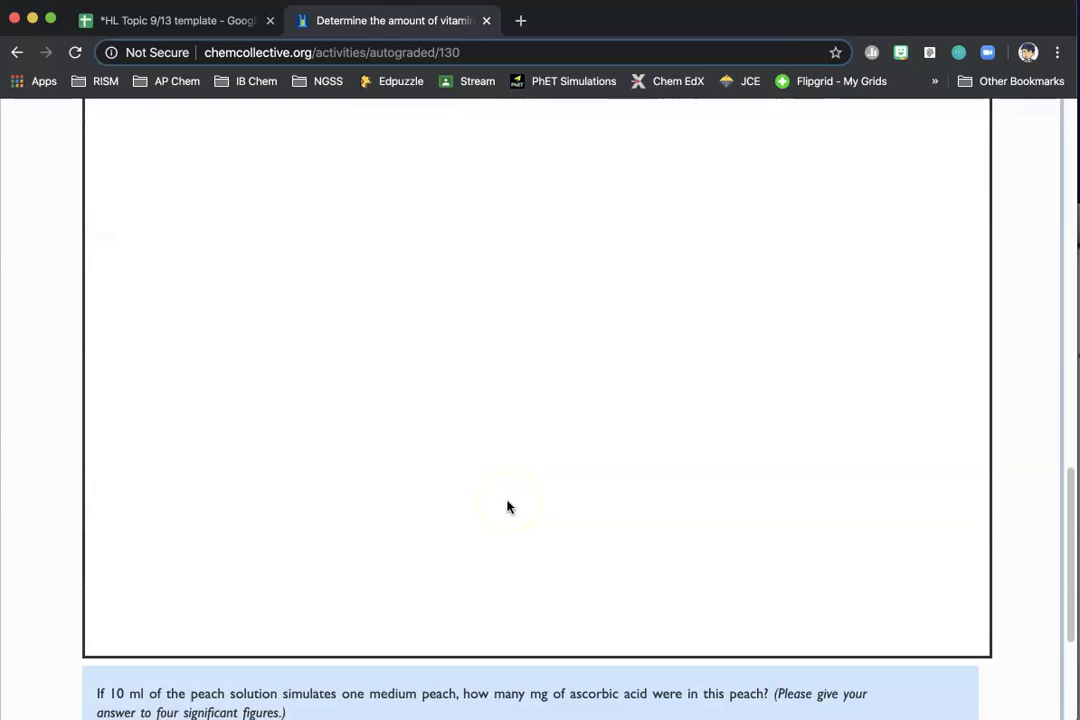
pyautogui.scroll(2, 506, 506)
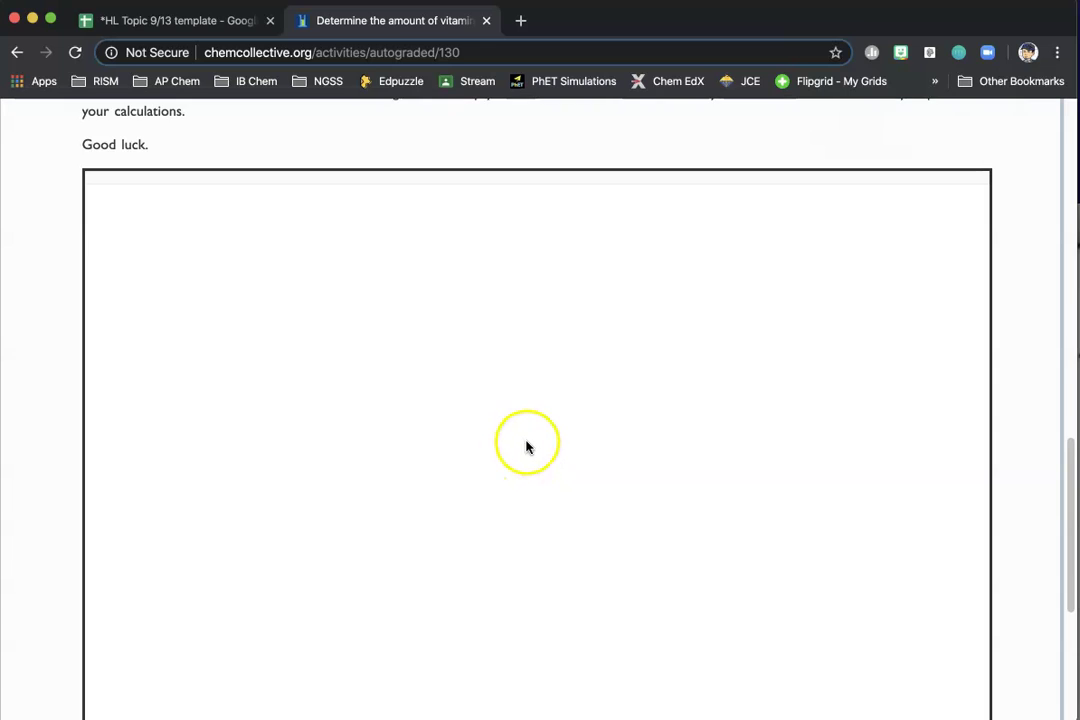
pyautogui.scroll(-1, 520, 443)
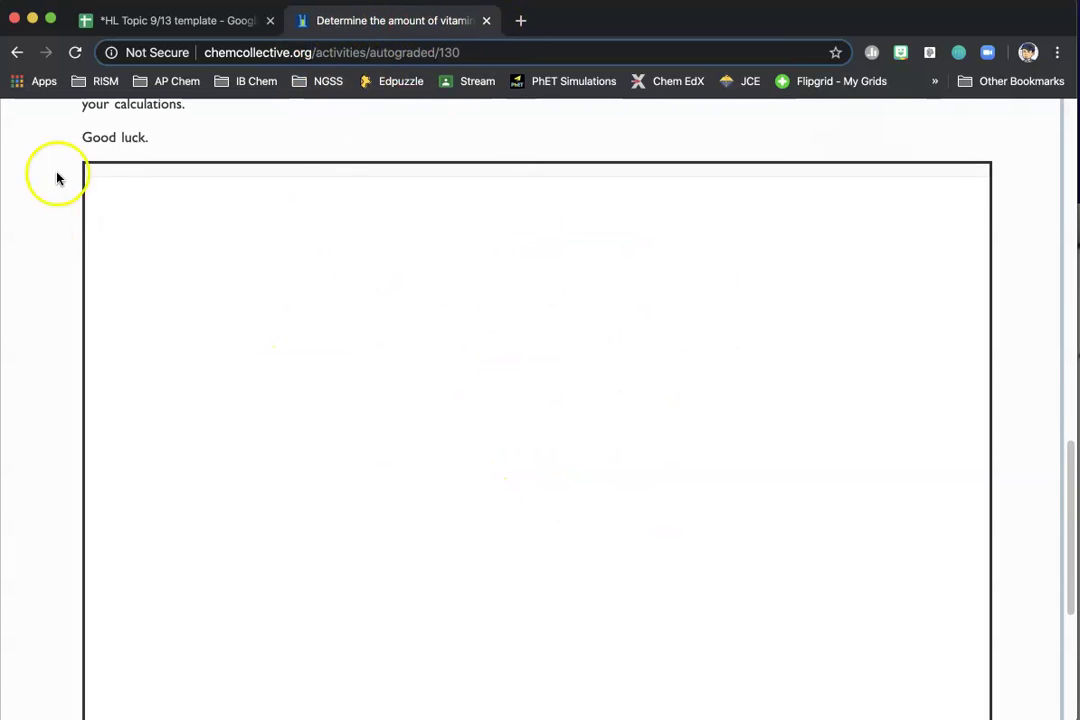
# Reload the vitamin C titration page to load the embedded virtual lab.
pyautogui.click(75, 53)
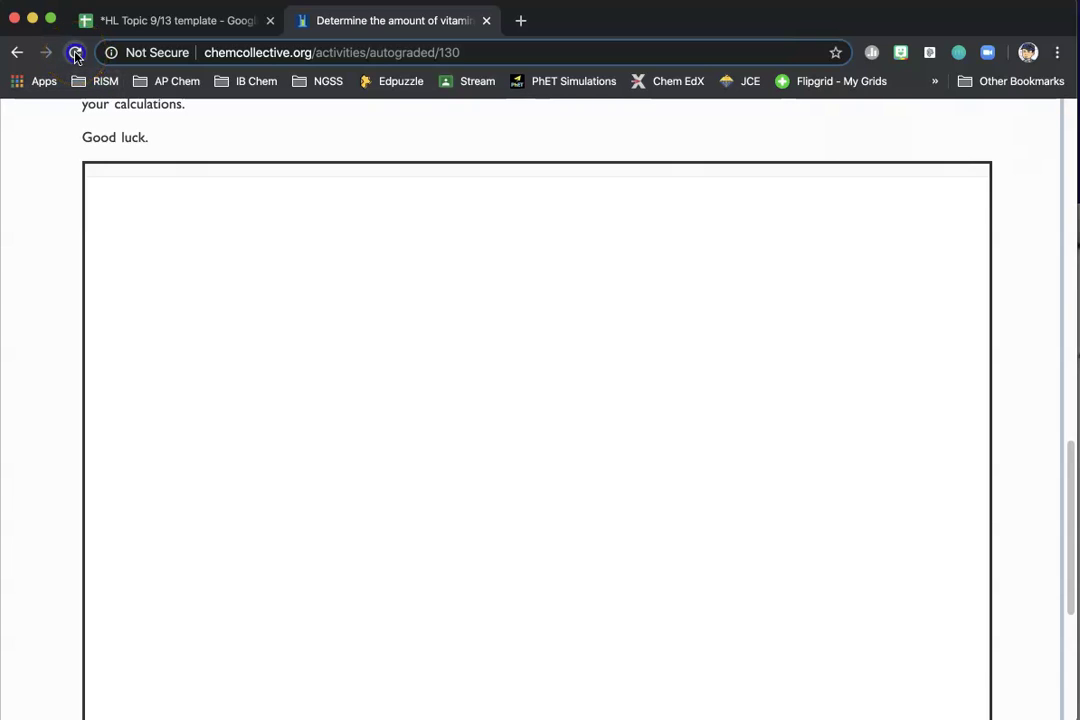
pyautogui.click(43, 66)
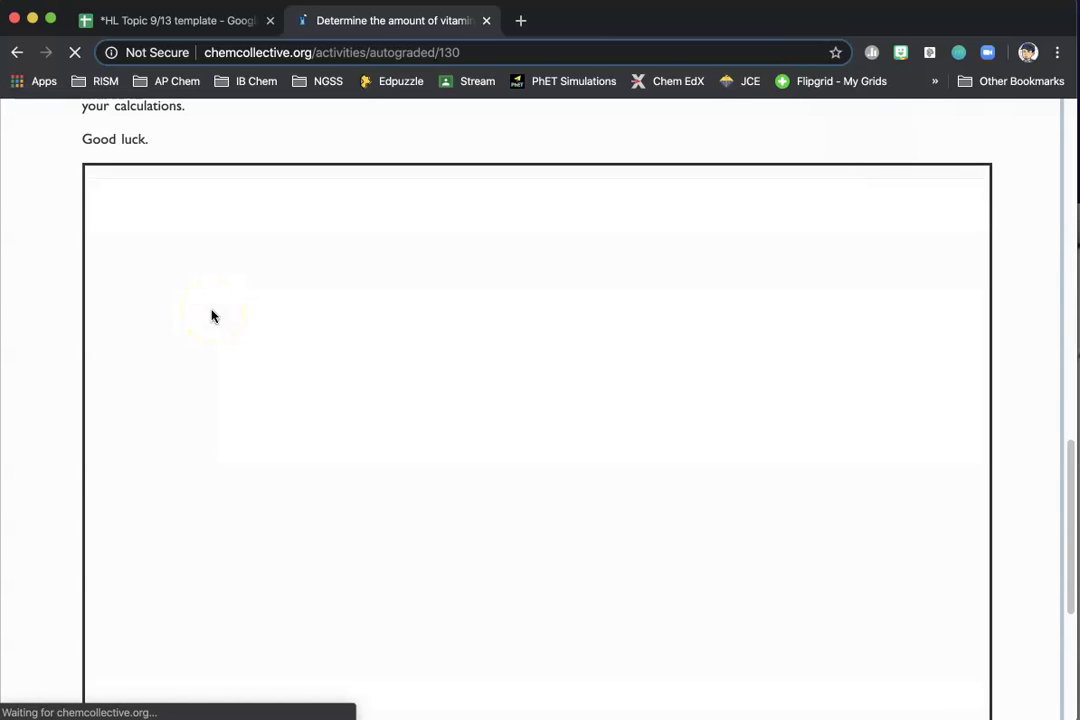
pyautogui.click(214, 299)
pyautogui.scroll(-1, 300, 450)
pyautogui.click(415, 537)
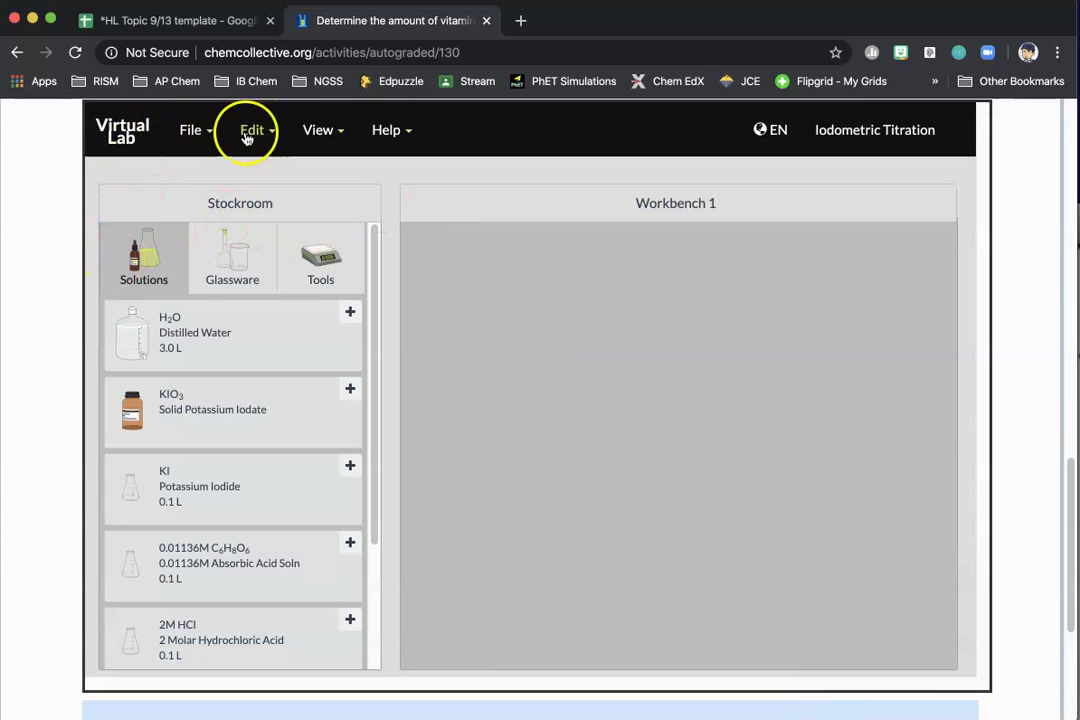
# Review the experiment instructions above the virtual lab and the ascorbic acid question below it.
pyautogui.scroll(1, 715, 430)
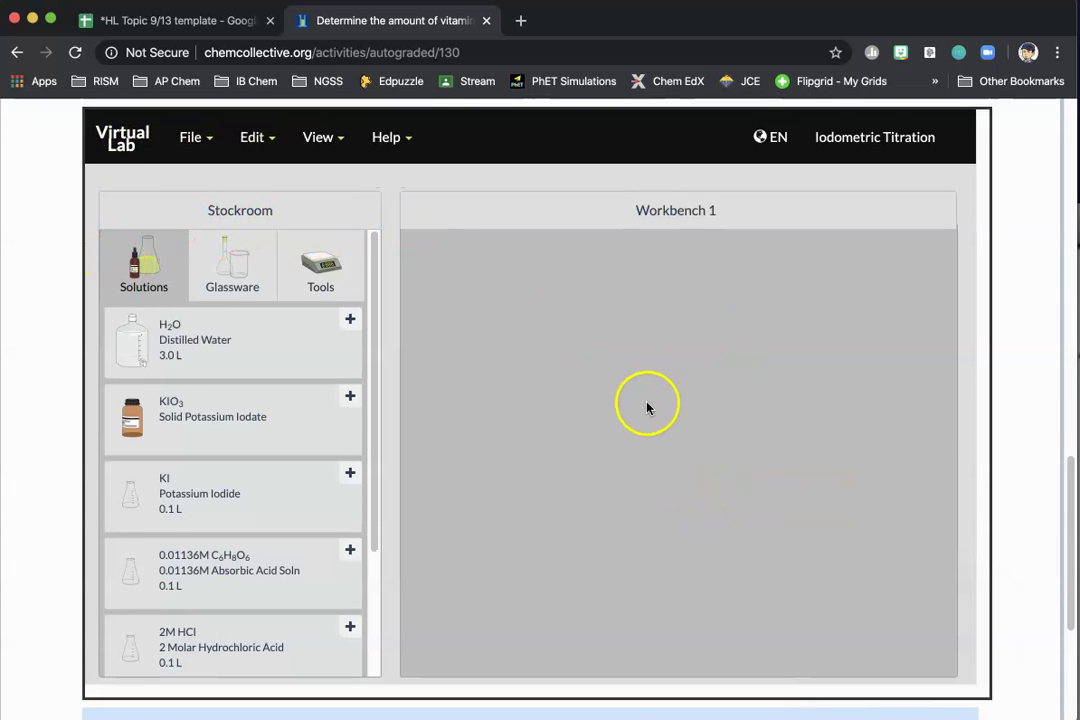
pyautogui.scroll(2, 590, 441)
pyautogui.scroll(3, 590, 441)
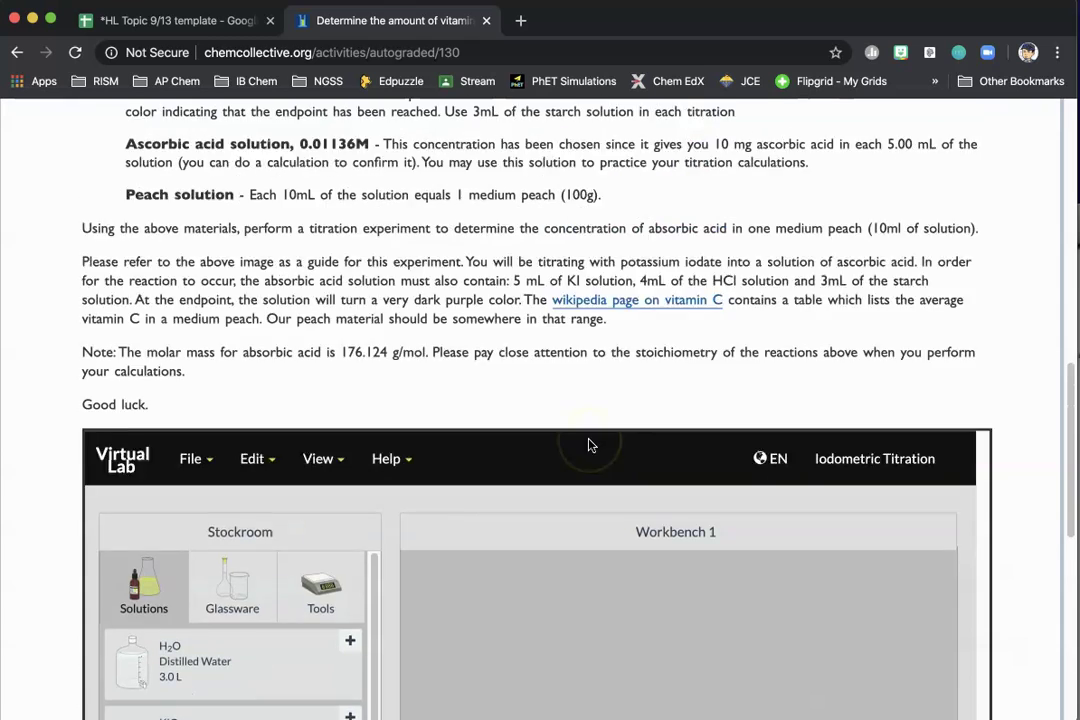
pyautogui.scroll(1, 590, 445)
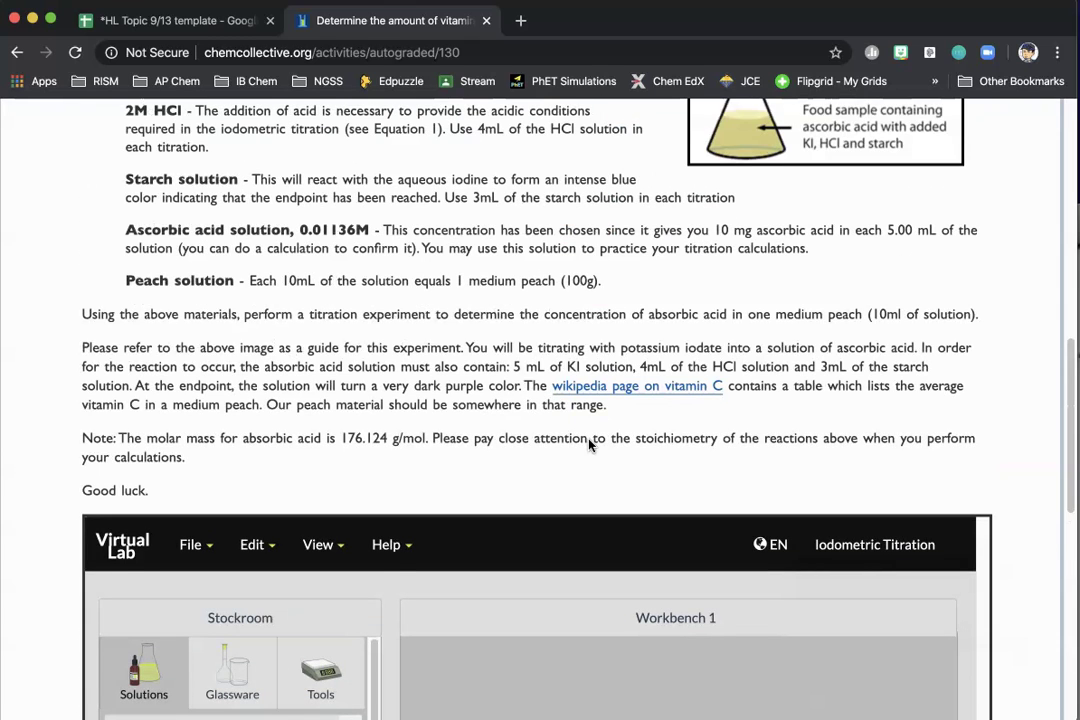
pyautogui.scroll(-1, 590, 445)
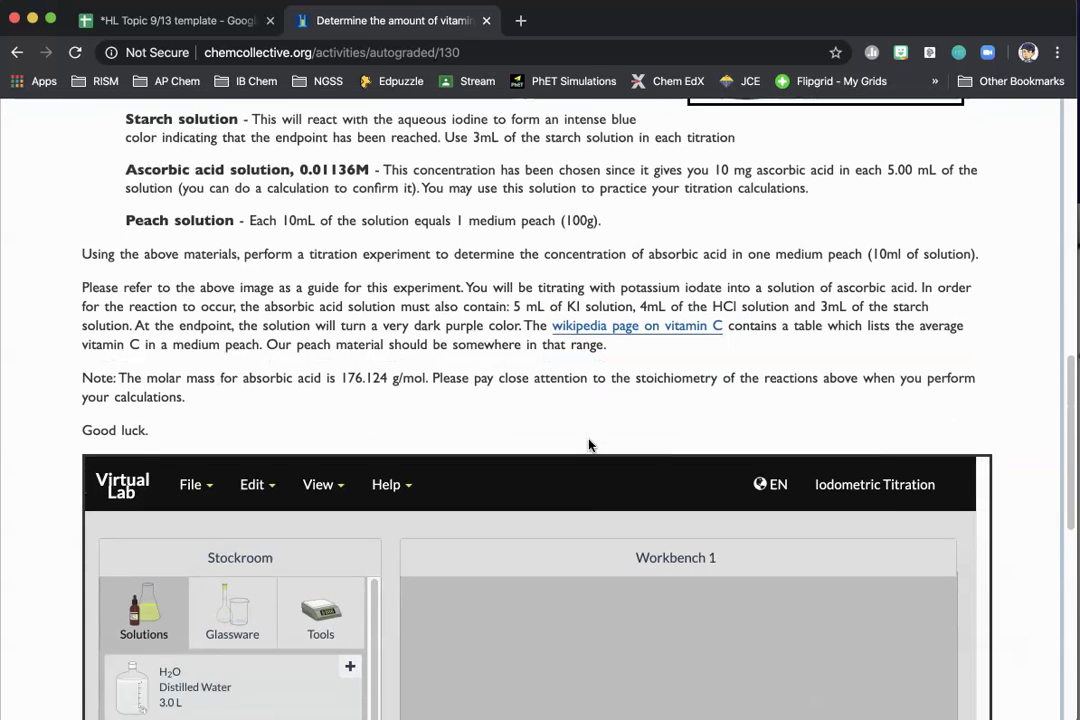
pyautogui.scroll(-8, 590, 445)
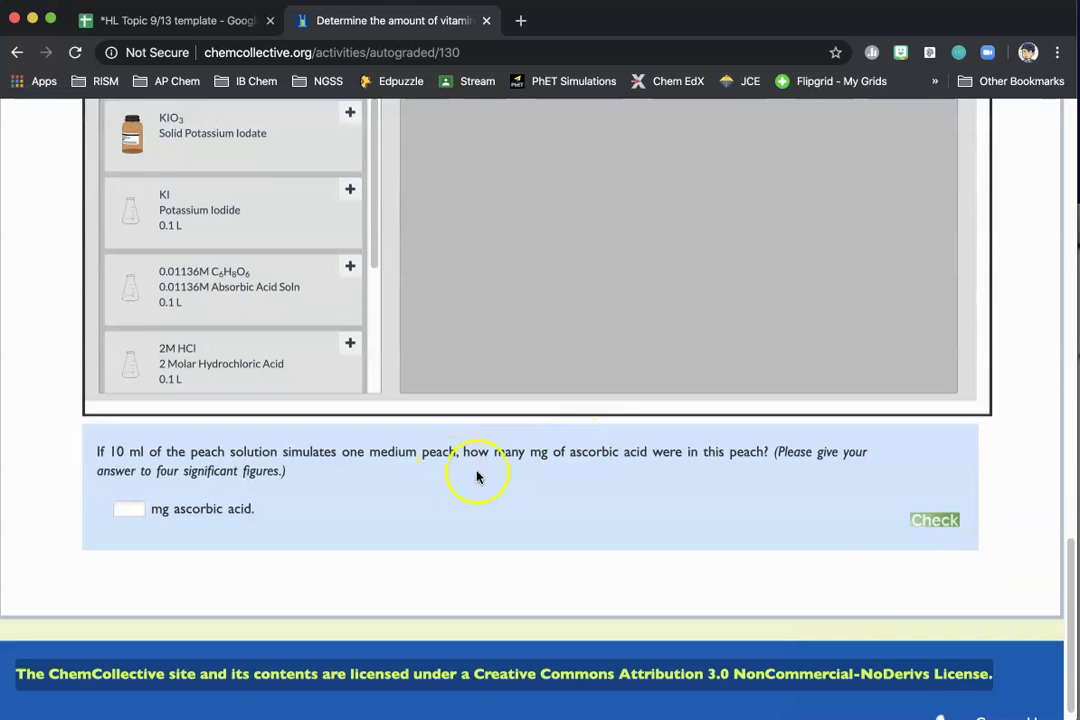
pyautogui.scroll(6, 564, 362)
pyautogui.scroll(-3, 564, 386)
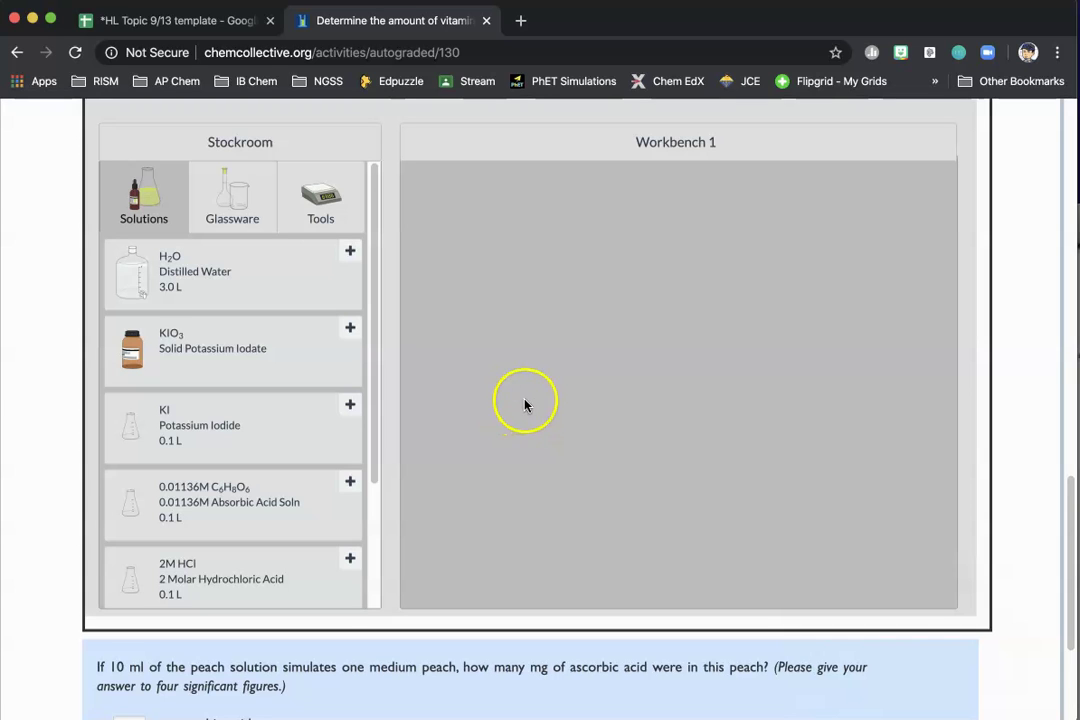
pyautogui.scroll(2, 572, 390)
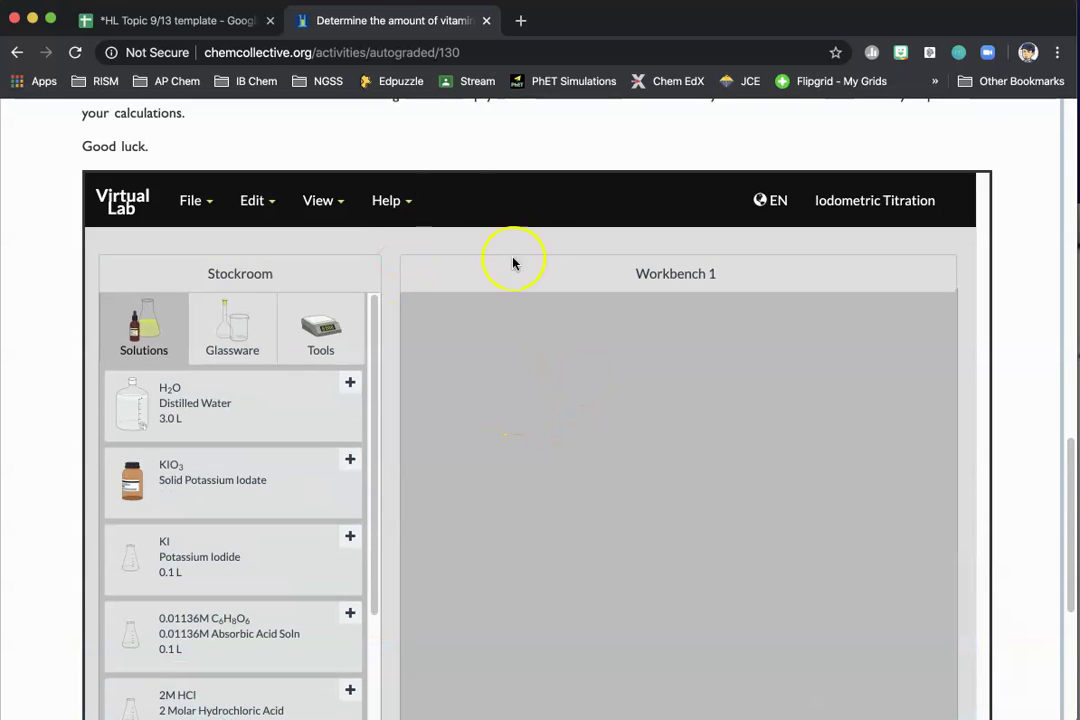
pyautogui.scroll(-1, 520, 300)
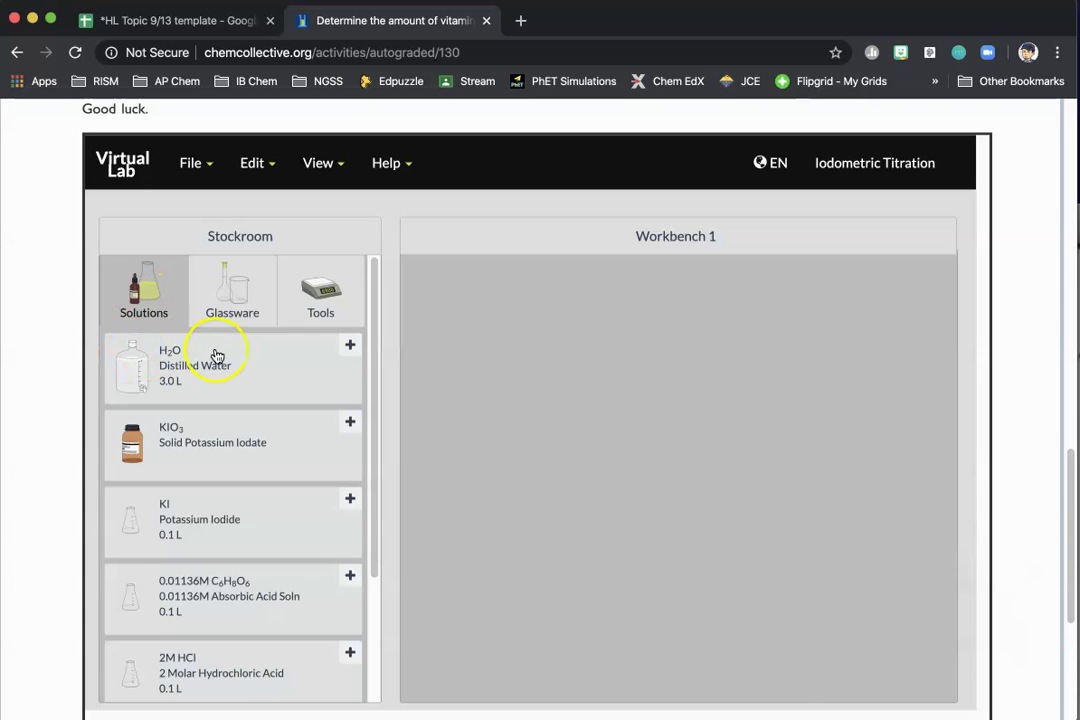
# Examine the solutions offered in the virtual lab's stockroom, from distilled water to the peach solution.
pyautogui.scroll(-1, 213, 357)
pyautogui.scroll(-5, 215, 360)
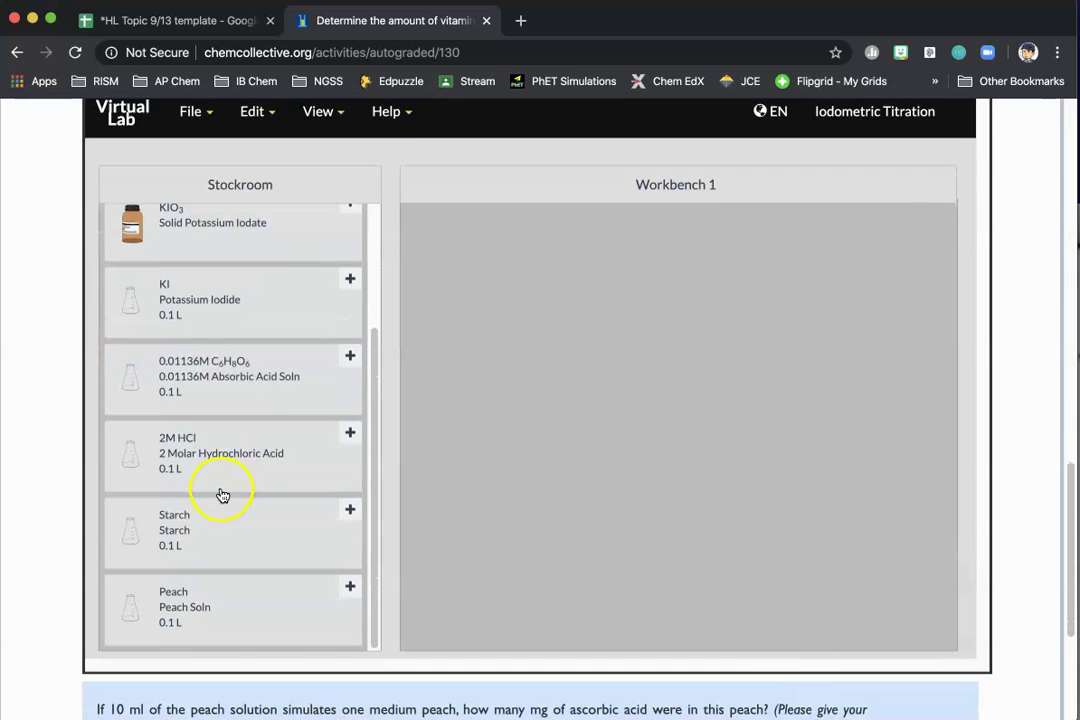
pyautogui.scroll(5, 238, 550)
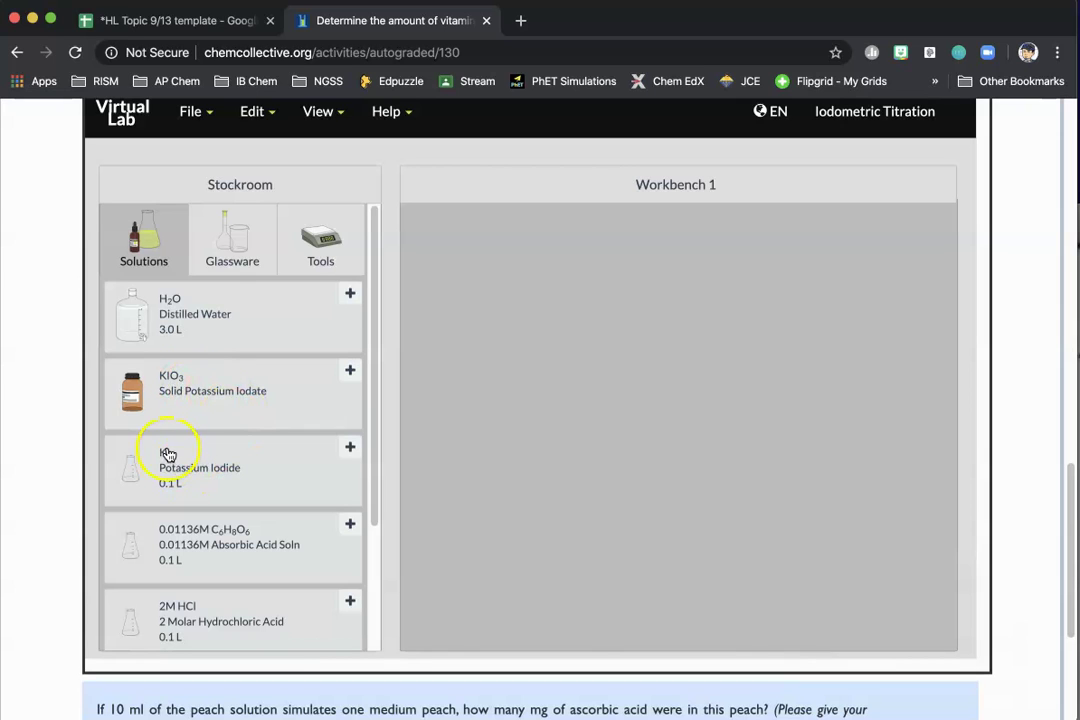
pyautogui.scroll(-1, 240, 527)
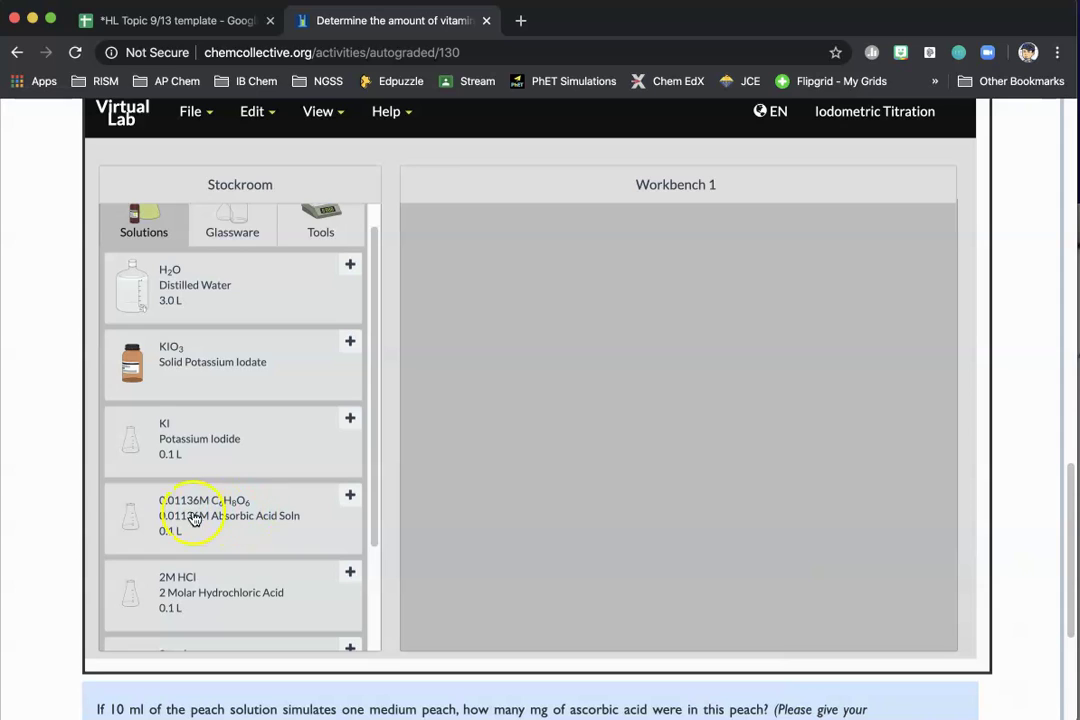
pyautogui.scroll(-1, 230, 490)
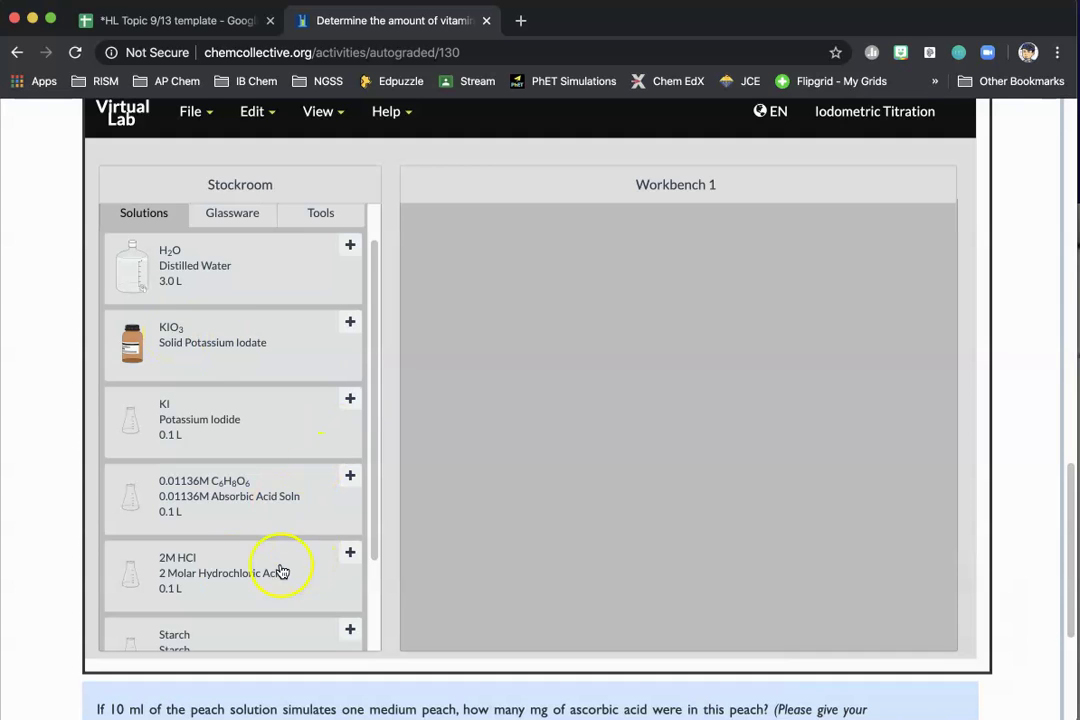
pyautogui.scroll(-2, 260, 568)
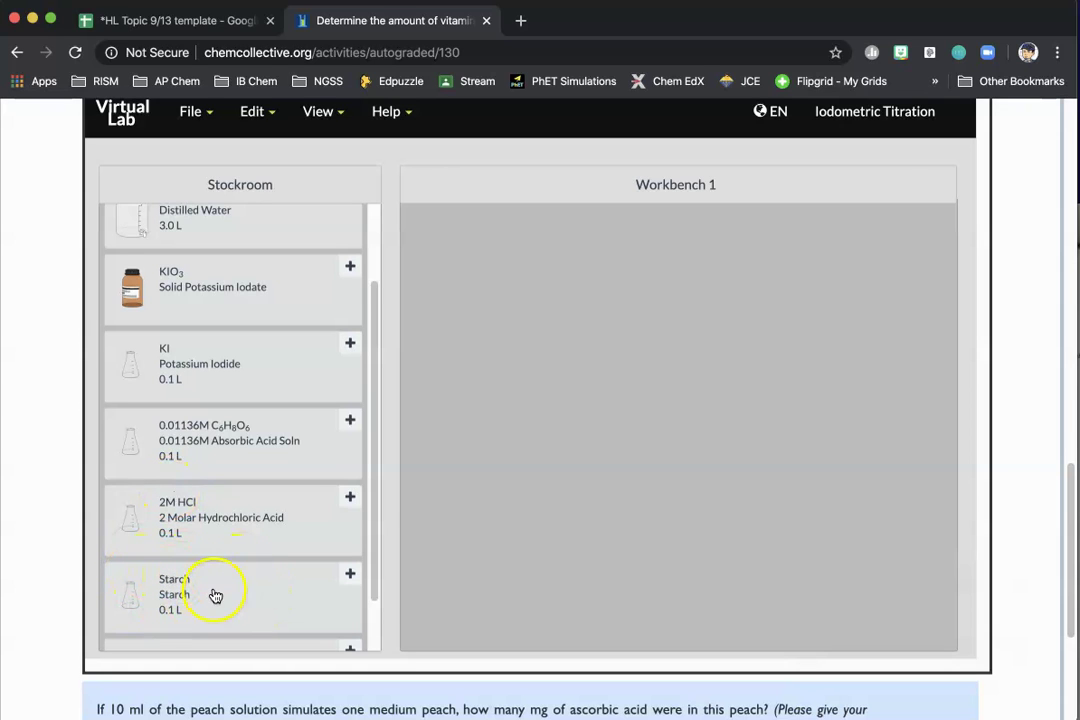
pyautogui.scroll(-2, 243, 577)
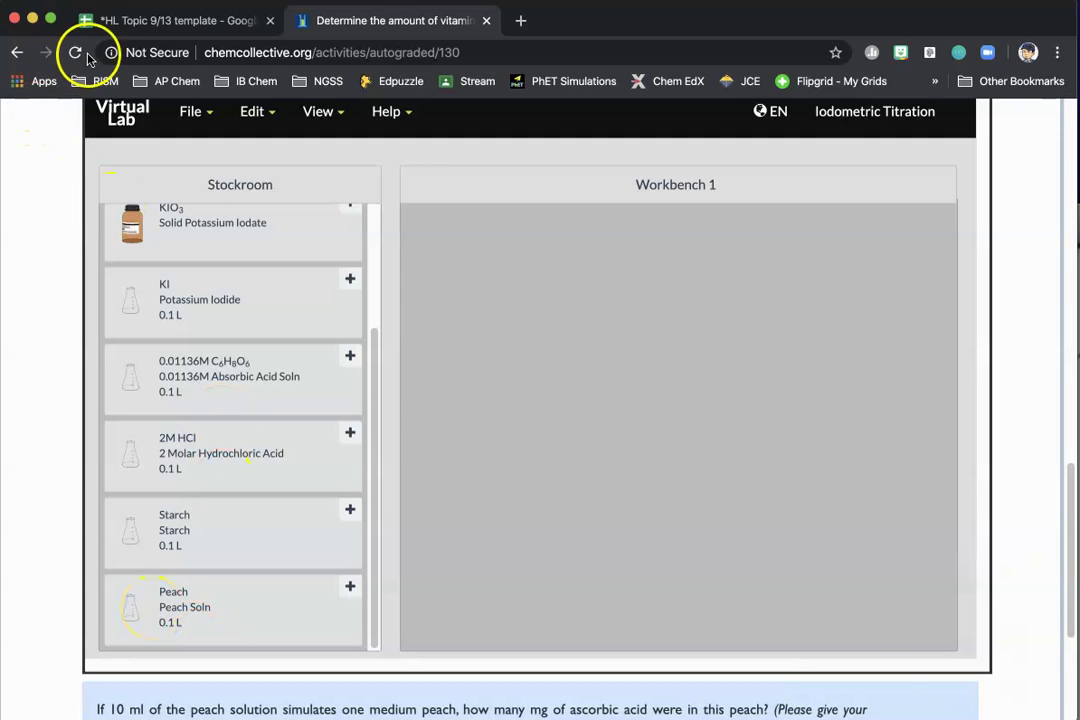
pyautogui.scroll(1, 268, 430)
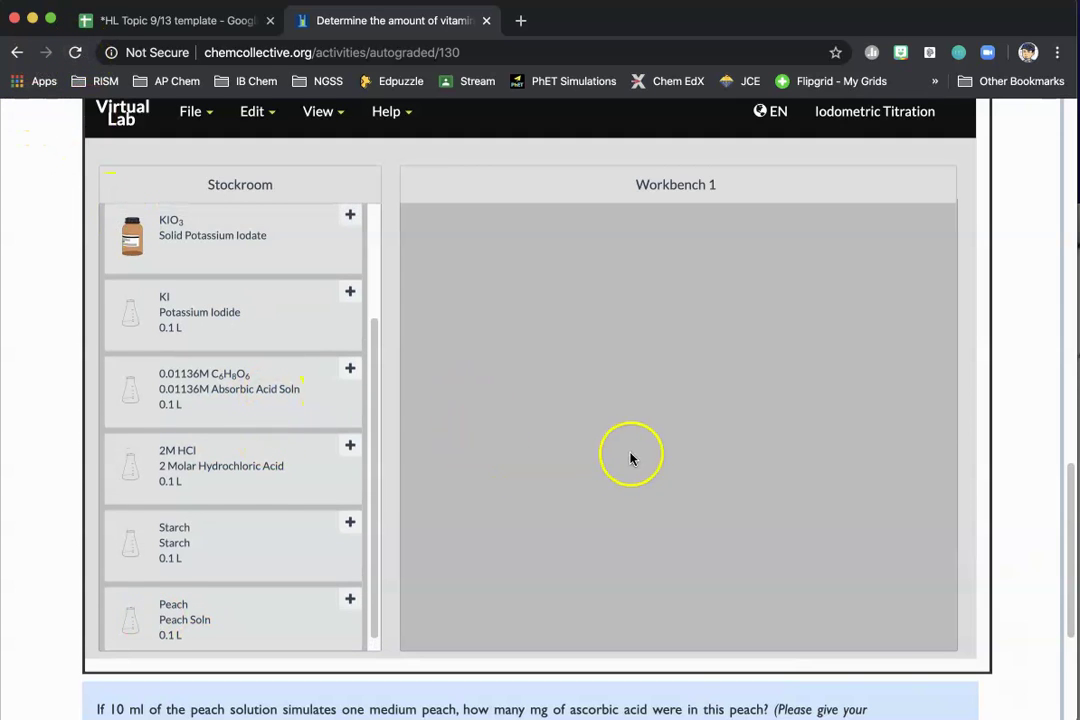
pyautogui.scroll(2, 307, 258)
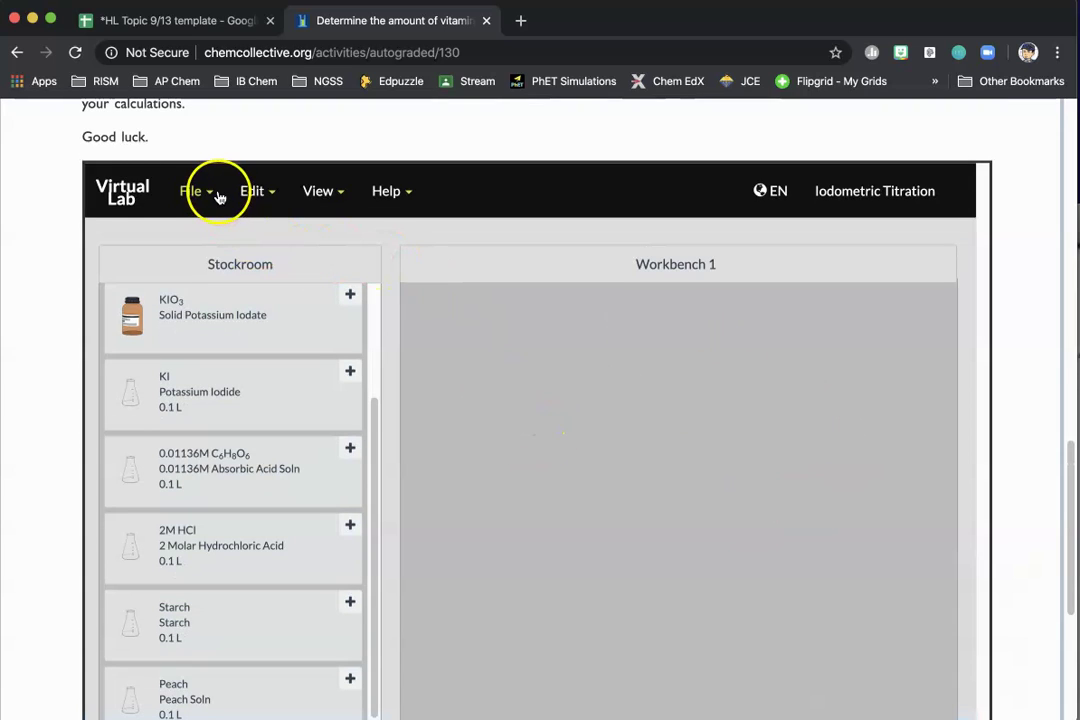
pyautogui.click(268, 192)
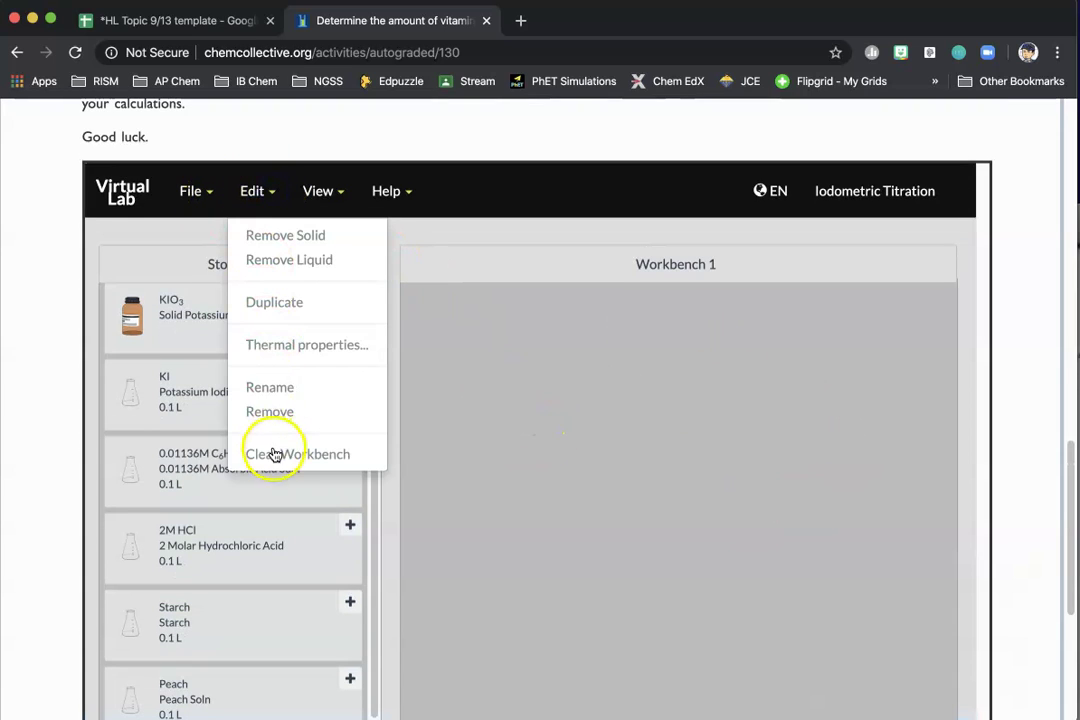
pyautogui.click(203, 194)
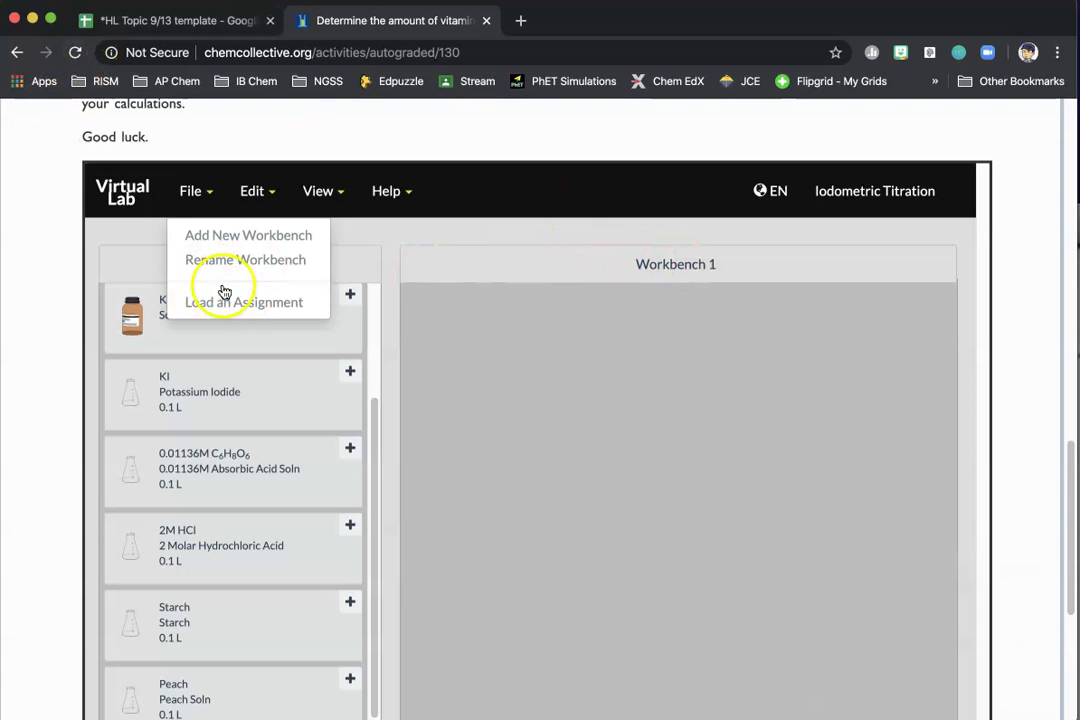
# Rename Workbench 1 with the instructor's title and name followed by "Invest 9.2B".
pyautogui.click(248, 260)
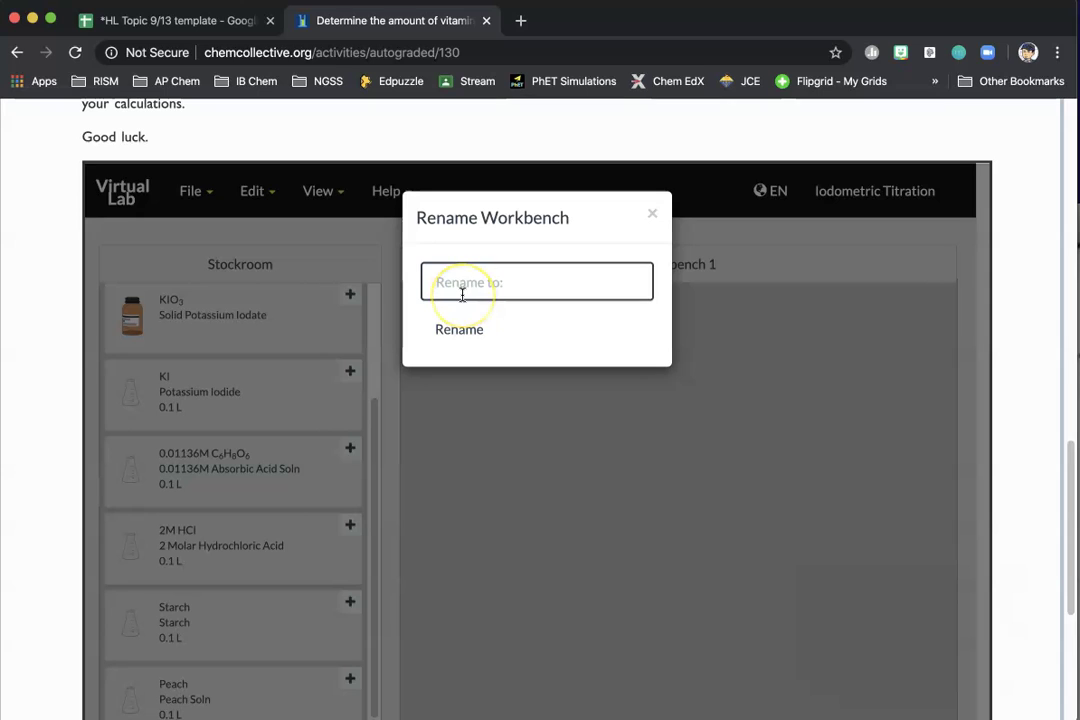
pyautogui.write('Mr. El')
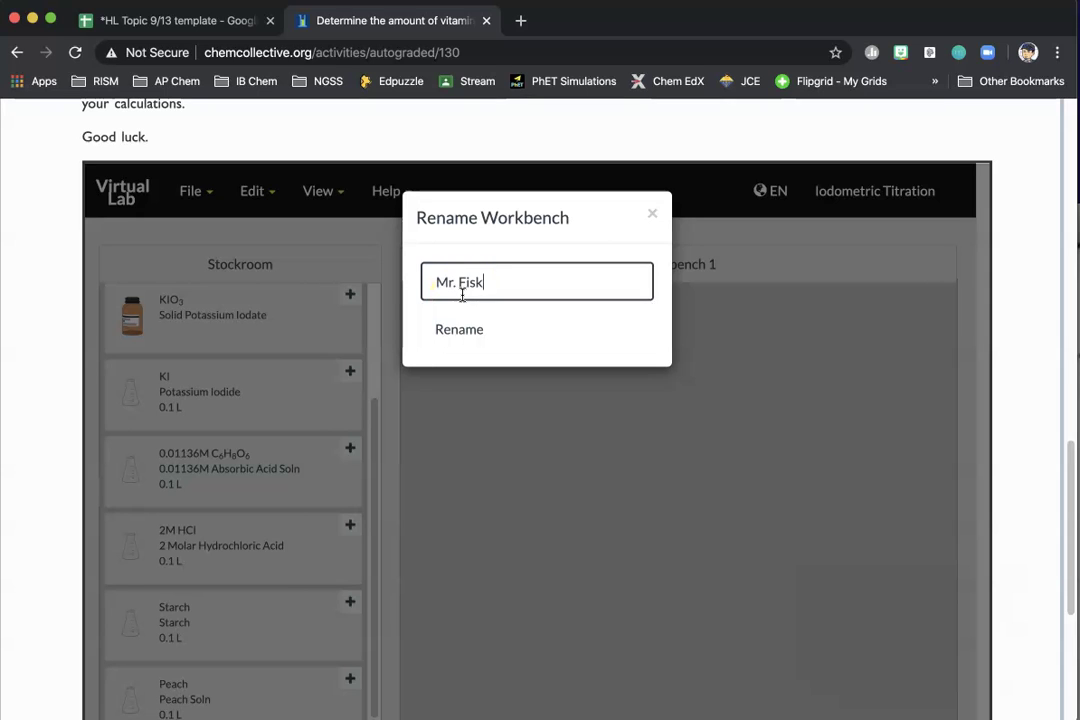
pyautogui.press('BackSpace')
pyautogui.press('BackSpace')
pyautogui.press('BackSpace')
pyautogui.press('BackSpace')
pyautogui.write('Sean Invest 9.2B')
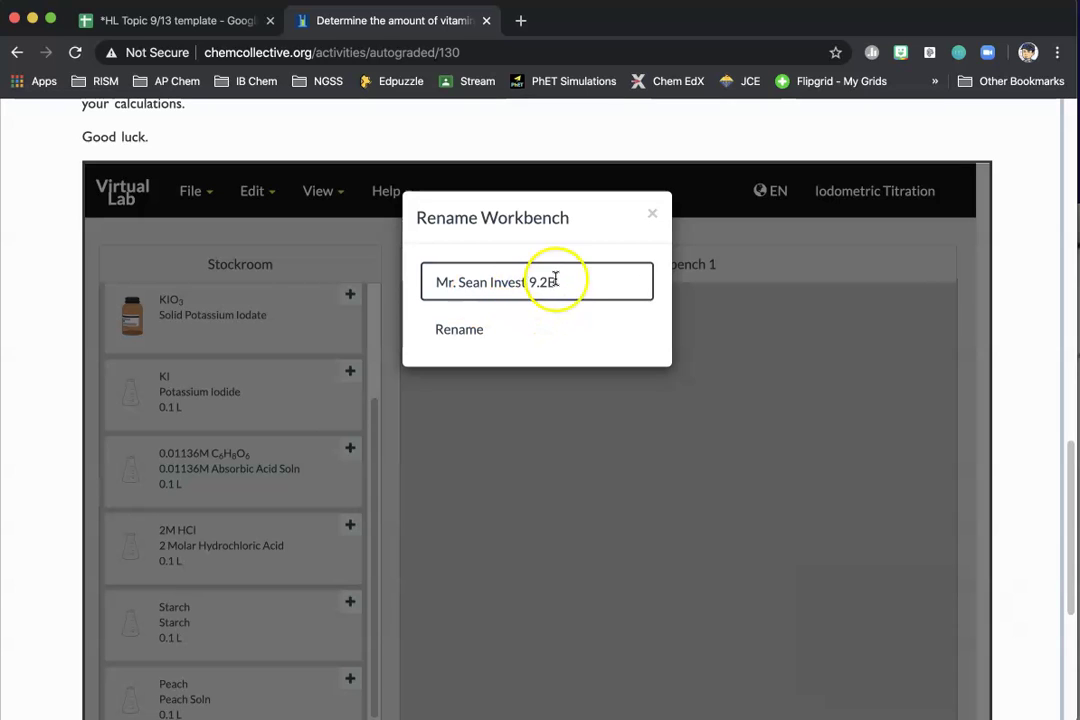
pyautogui.click(472, 332)
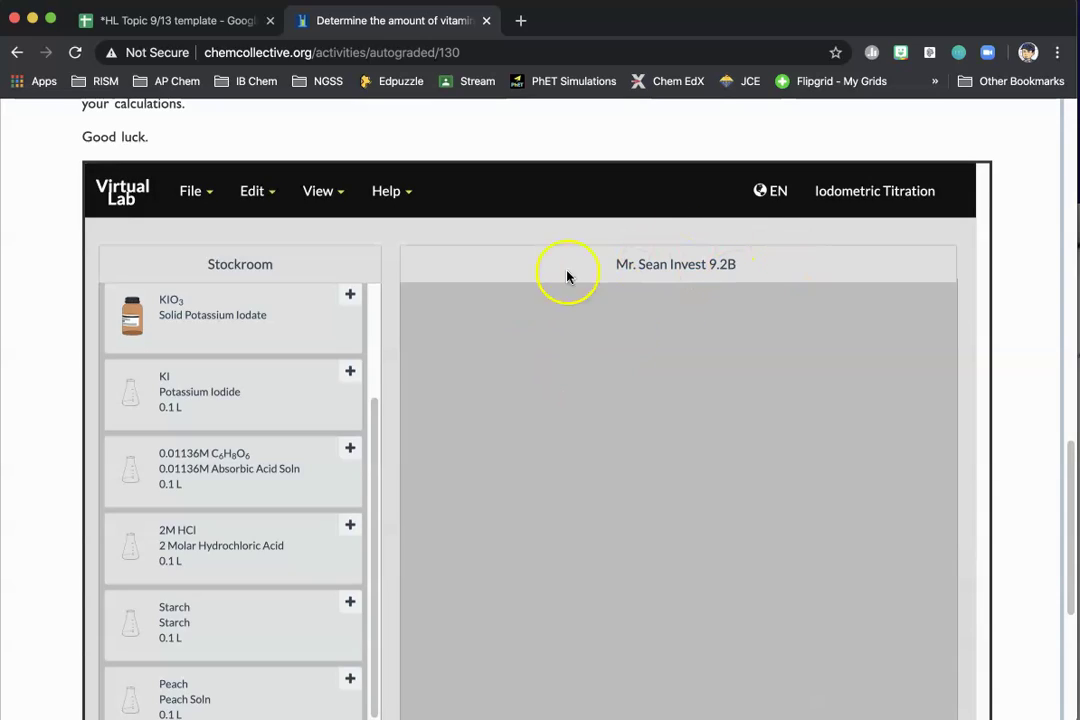
# Review the titration background, reaction equations and stockroom solution descriptions above the virtual lab.
pyautogui.scroll(10, 618, 415)
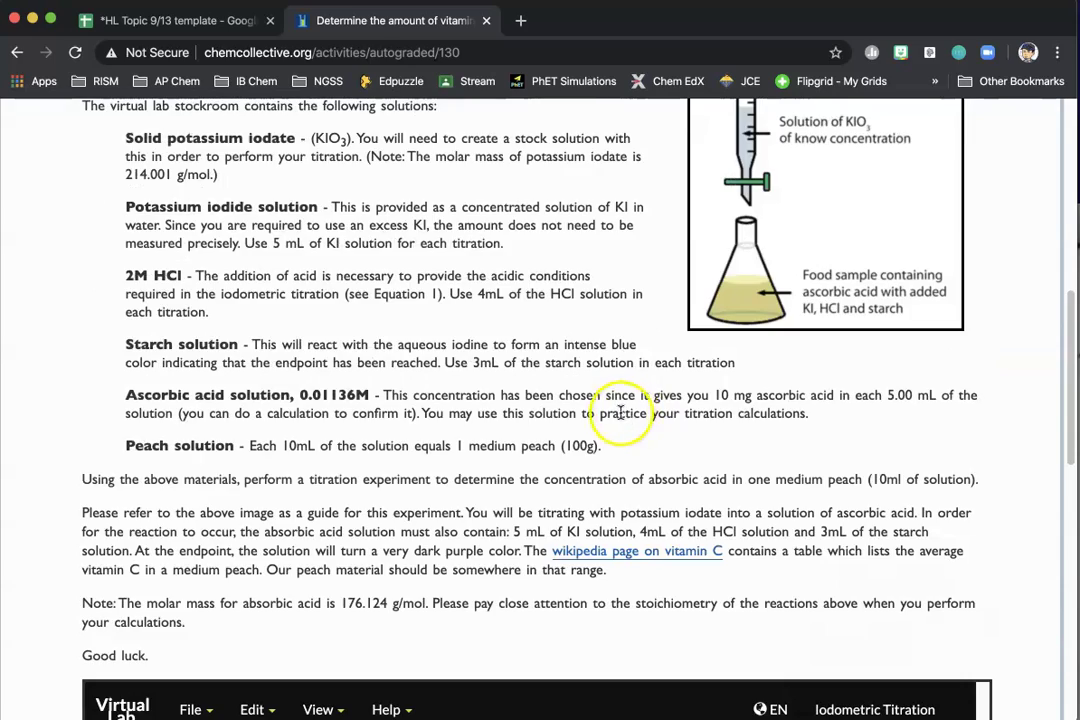
pyautogui.scroll(-2, 441, 400)
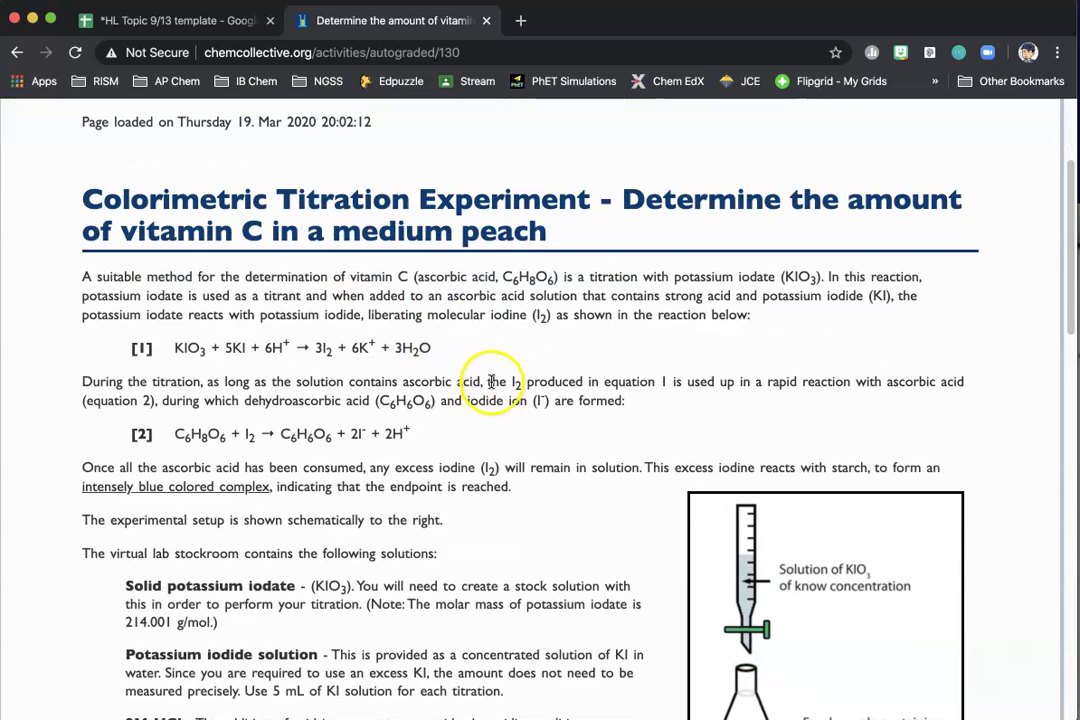